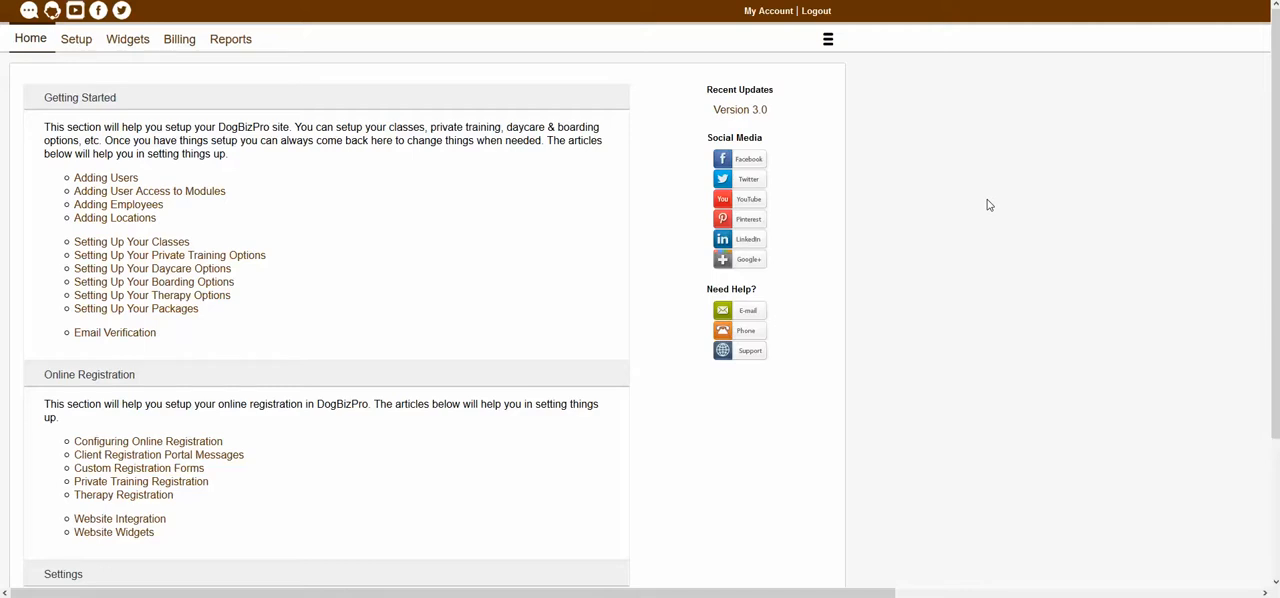
- Open the list of locations in the admin setup area
{"action": "left_click", "coordinate": [830, 42]}
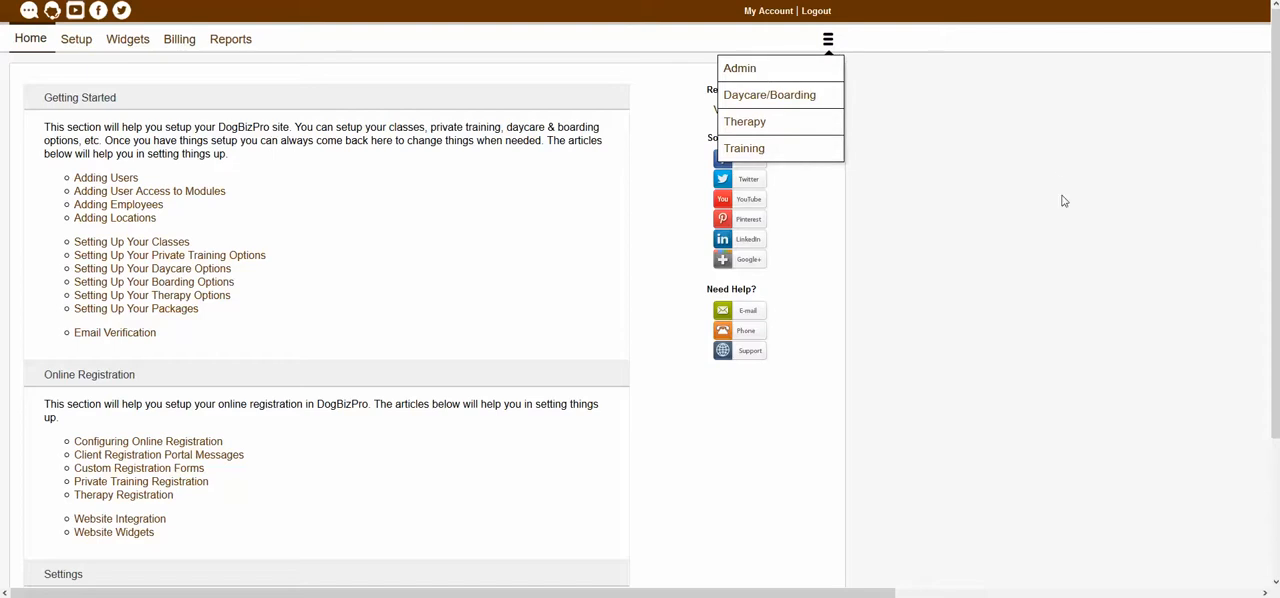
{"action": "left_click", "coordinate": [77, 47]}
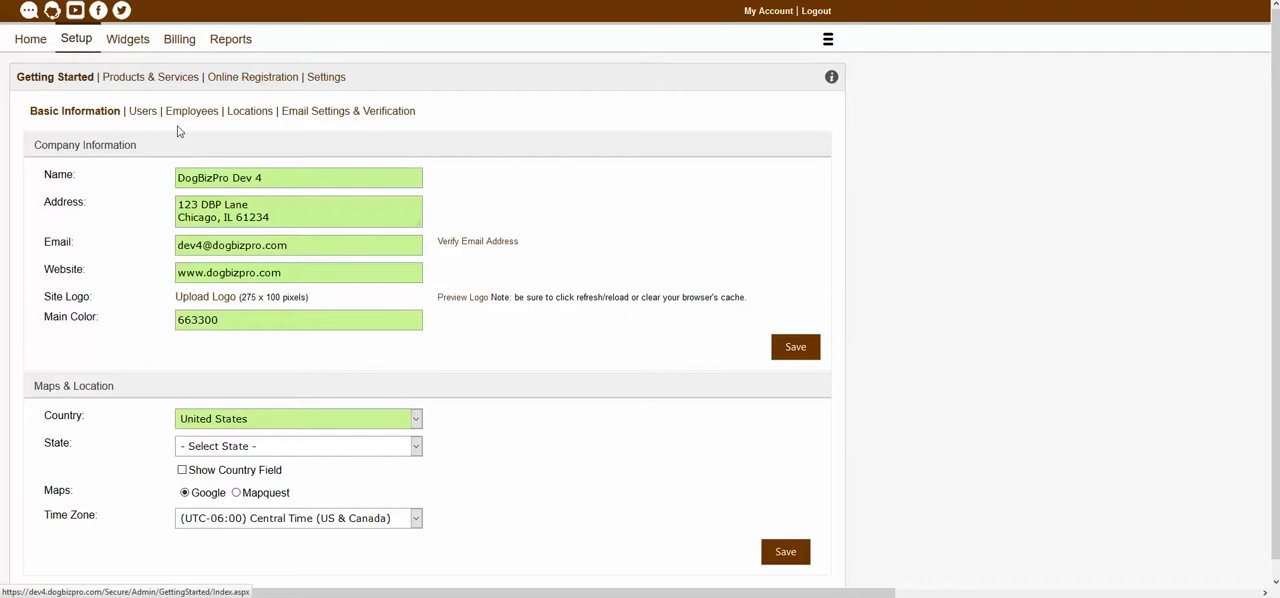
{"action": "left_click", "coordinate": [257, 115]}
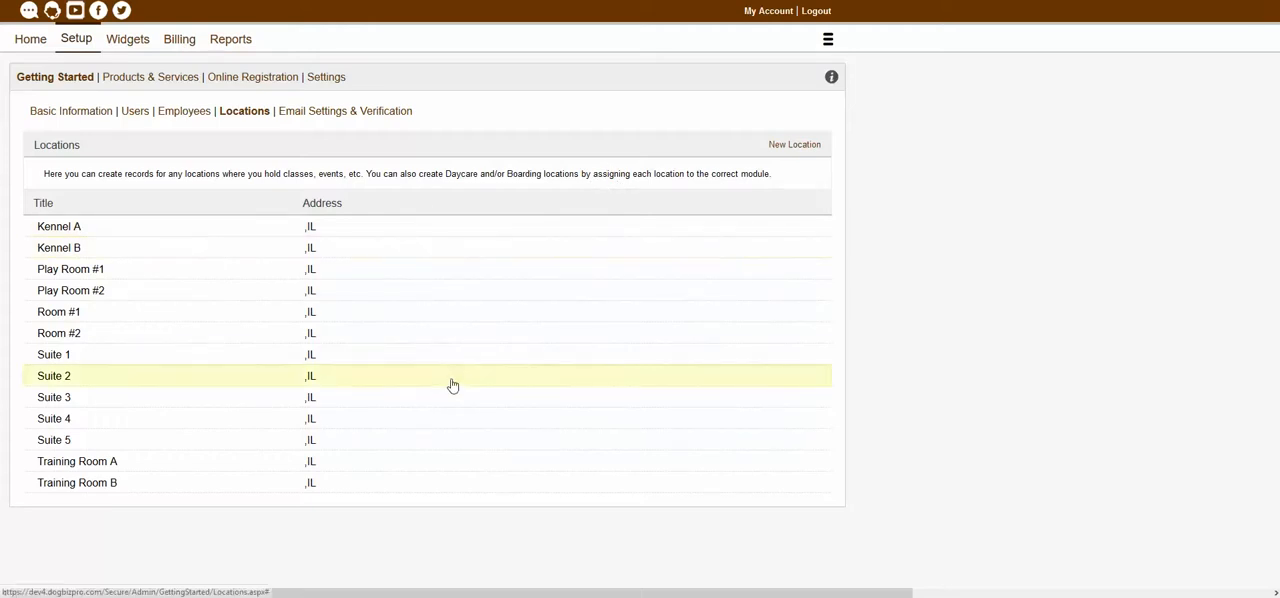
- Open the existing Kennel A location to examine its details, and close it without changes
{"action": "left_click", "coordinate": [799, 148]}
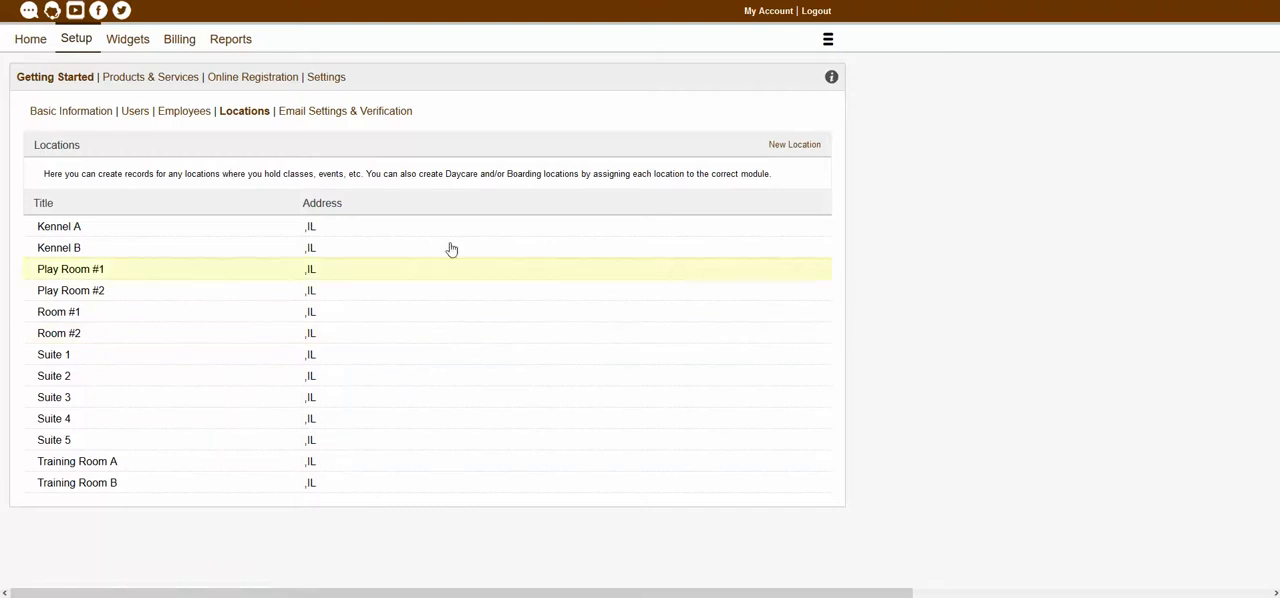
{"action": "left_click", "coordinate": [325, 229]}
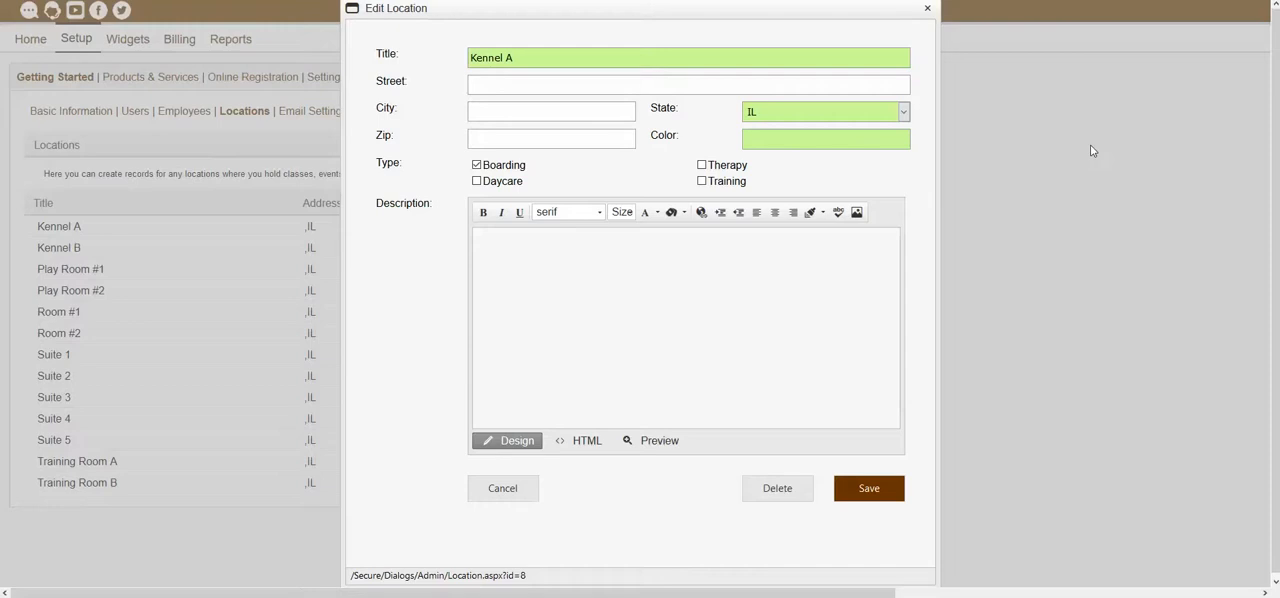
{"action": "left_click", "coordinate": [927, 8]}
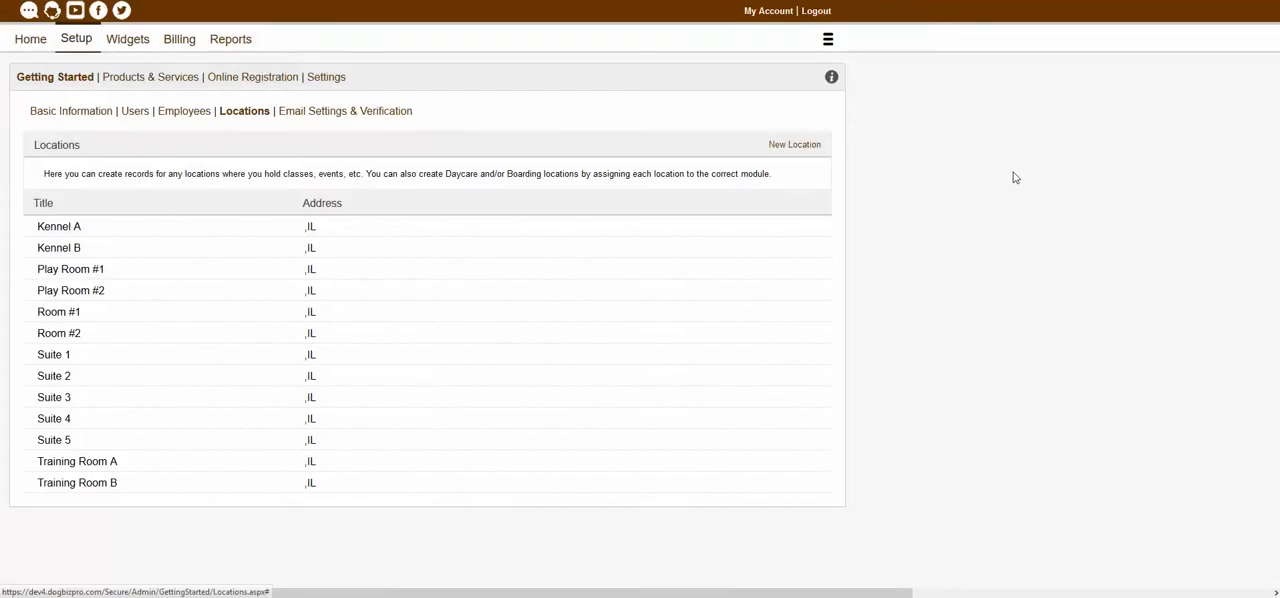
- Start a new location and give it the title "Test Location"
{"action": "left_click", "coordinate": [799, 150]}
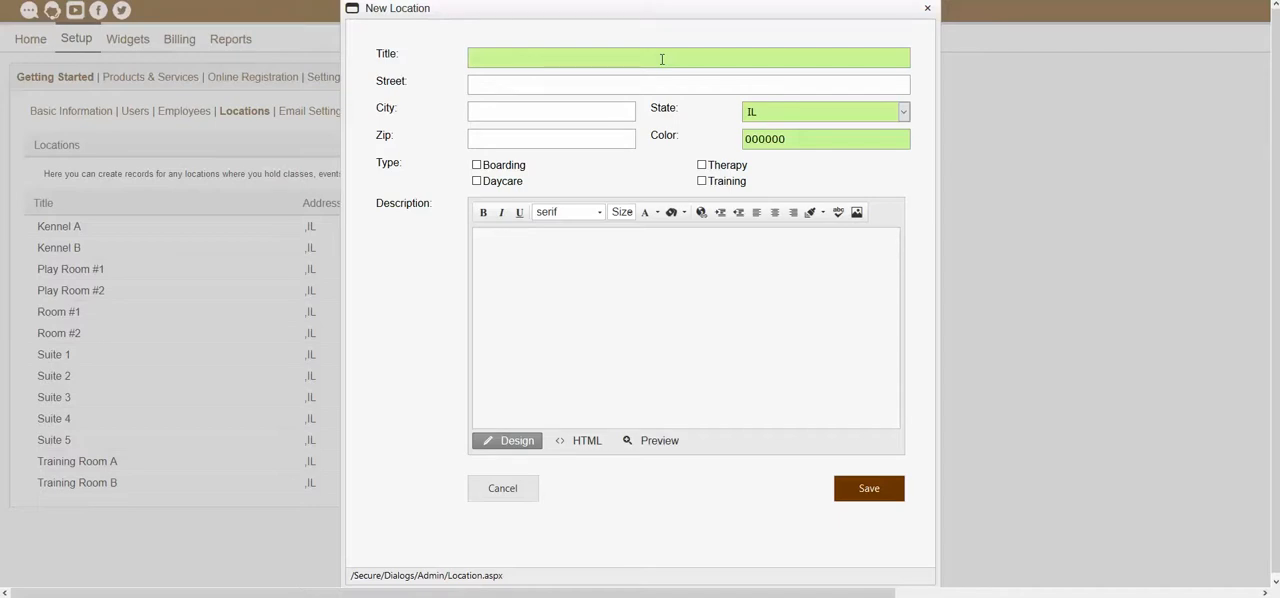
{"action": "left_click", "coordinate": [662, 59]}
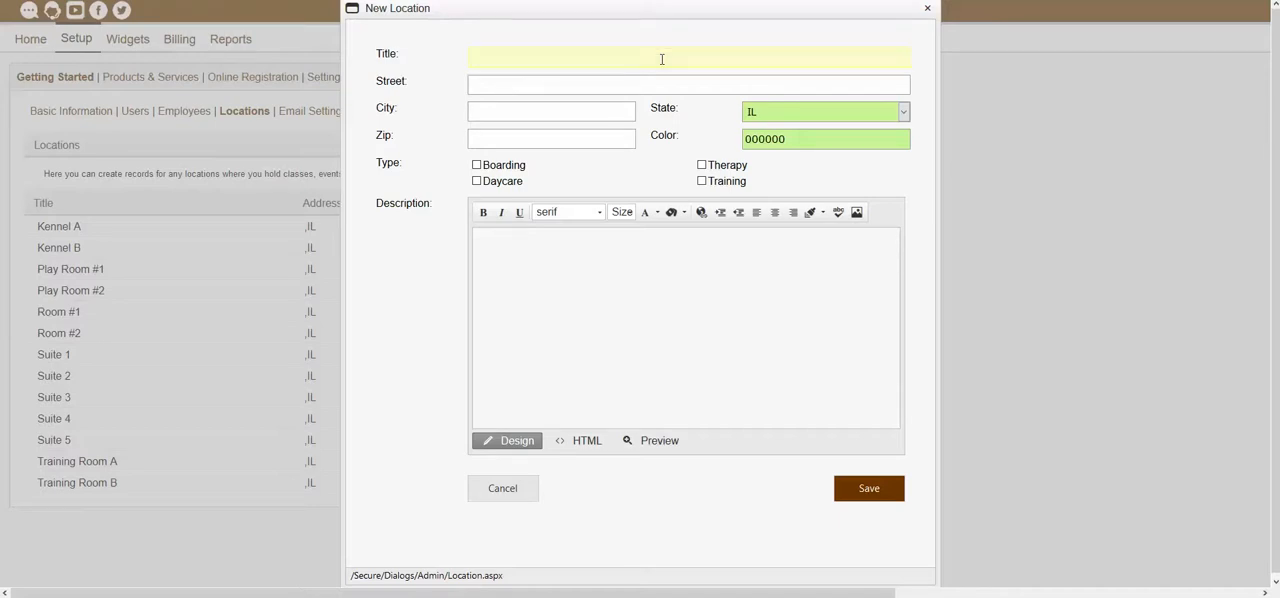
{"action": "type", "text": "Test Location"}
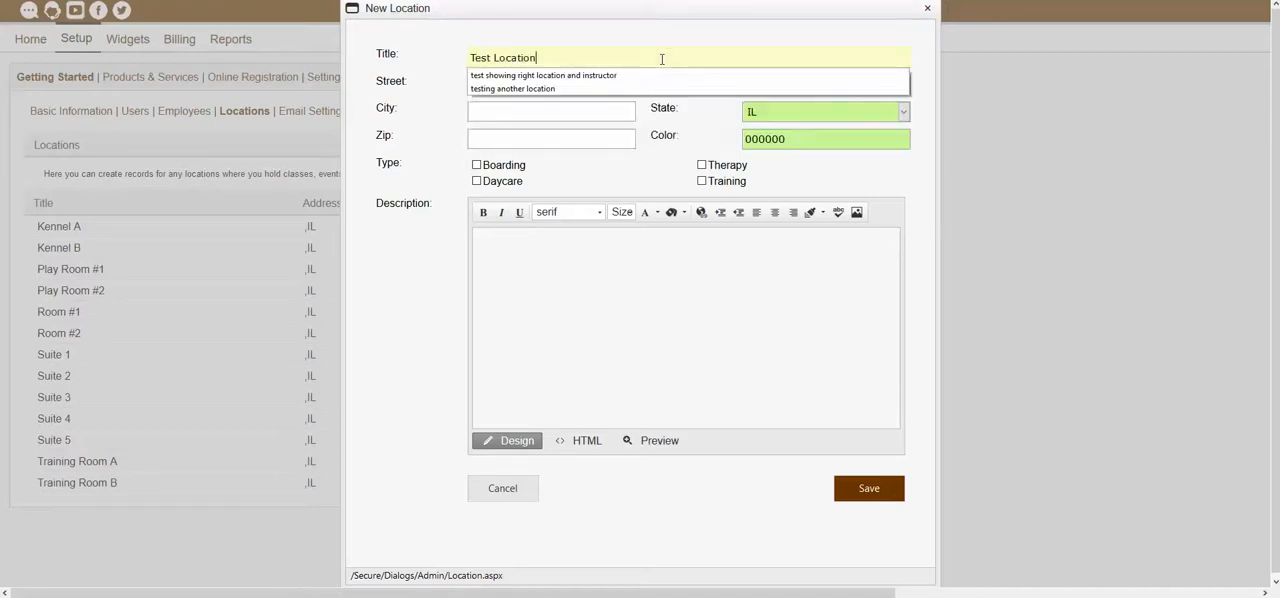
{"action": "left_click", "coordinate": [625, 42]}
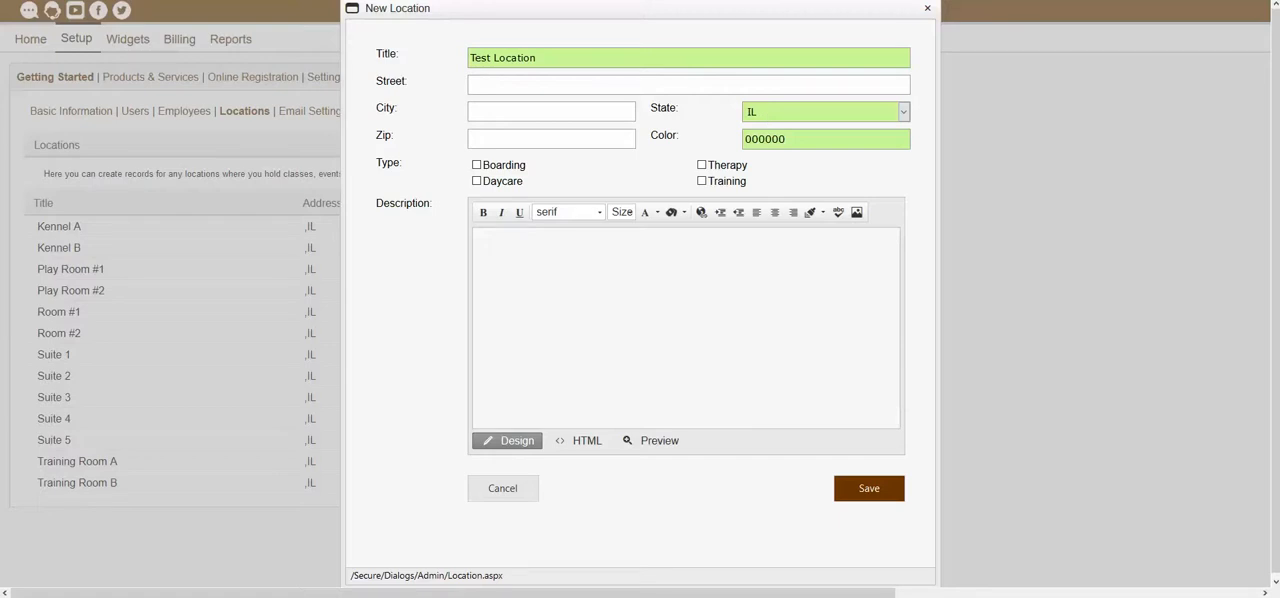
- Fill in the new location's street, city and zip code with placeholder test values, keeping the default state
{"action": "left_click", "coordinate": [586, 86]}
{"action": "type", "text": "Test Ste"}
{"action": "key", "text": "BackSpace"}
{"action": "type", "text": "reet"}
{"action": "key", "text": "Tab"}
{"action": "type", "text": "Test City"}
{"action": "key", "text": "Tab"}
{"action": "key", "text": "Tab"}
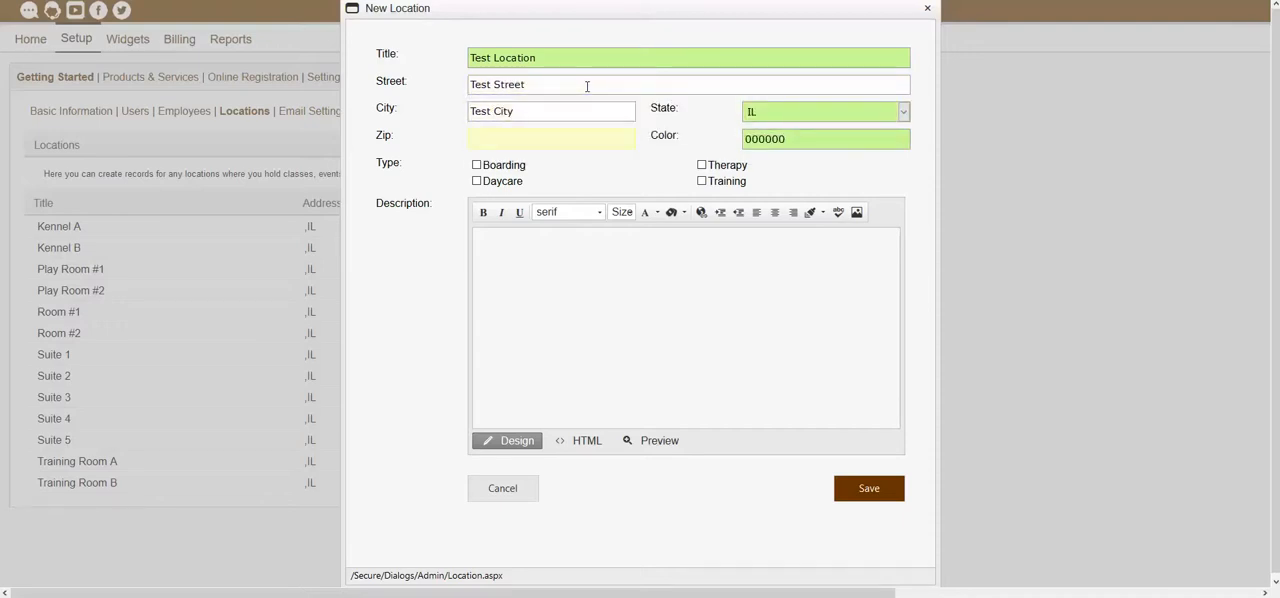
{"action": "type", "text": "11111"}
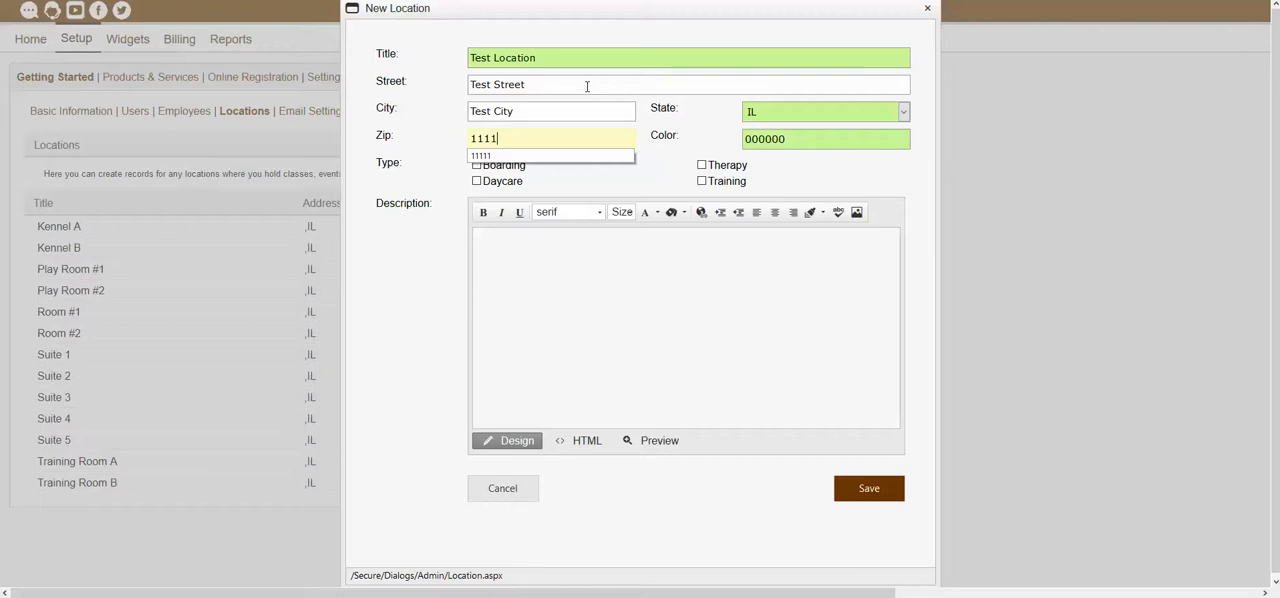
{"action": "left_click", "coordinate": [857, 169]}
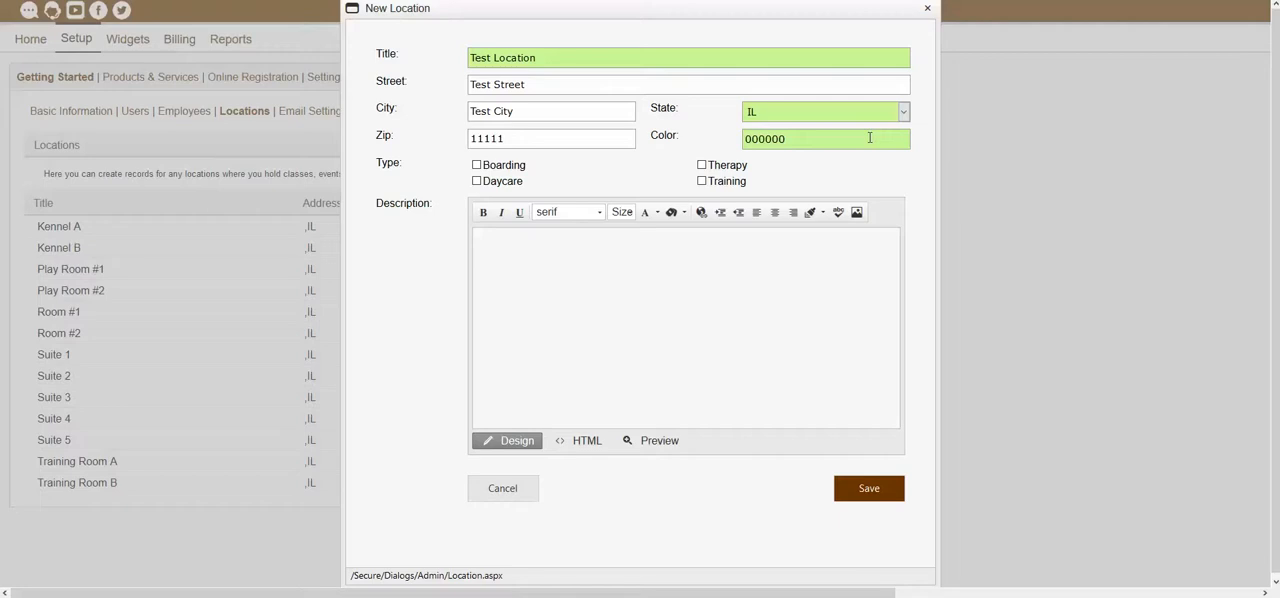
- Set the location's color to pink FF33CC and assign it to the Boarding, Daycare, Therapy and Training types
{"action": "left_click", "coordinate": [789, 143]}
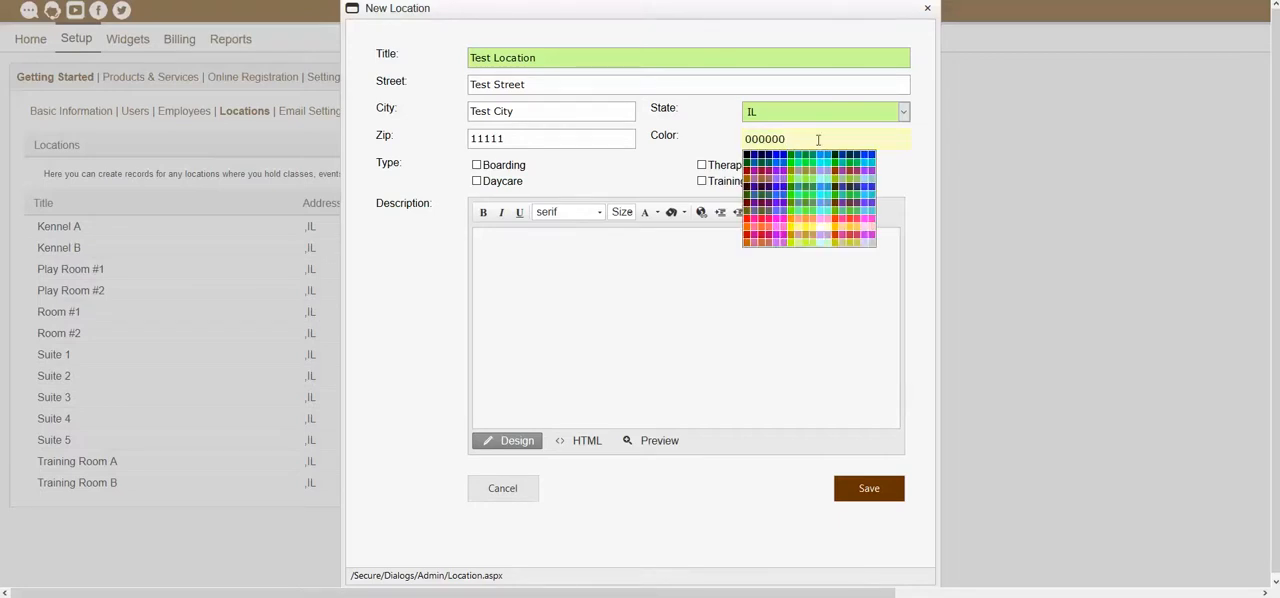
{"action": "left_click", "coordinate": [873, 213]}
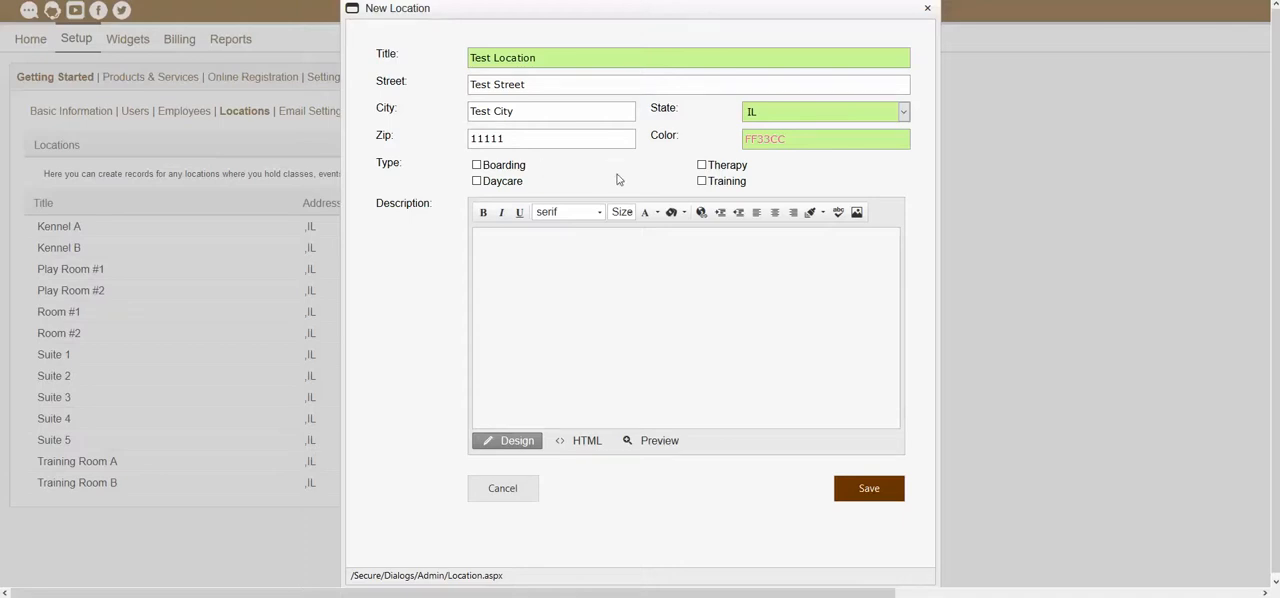
{"action": "left_click", "coordinate": [702, 182]}
{"action": "left_click", "coordinate": [703, 184]}
{"action": "left_click", "coordinate": [477, 166]}
{"action": "left_click", "coordinate": [477, 182]}
{"action": "left_click", "coordinate": [477, 165]}
{"action": "left_click", "coordinate": [701, 165]}
{"action": "left_click", "coordinate": [701, 181]}
- Enter the description "test add description" for the new location and save it
{"action": "left_click", "coordinate": [632, 289]}
{"action": "type", "text": "test add description"}
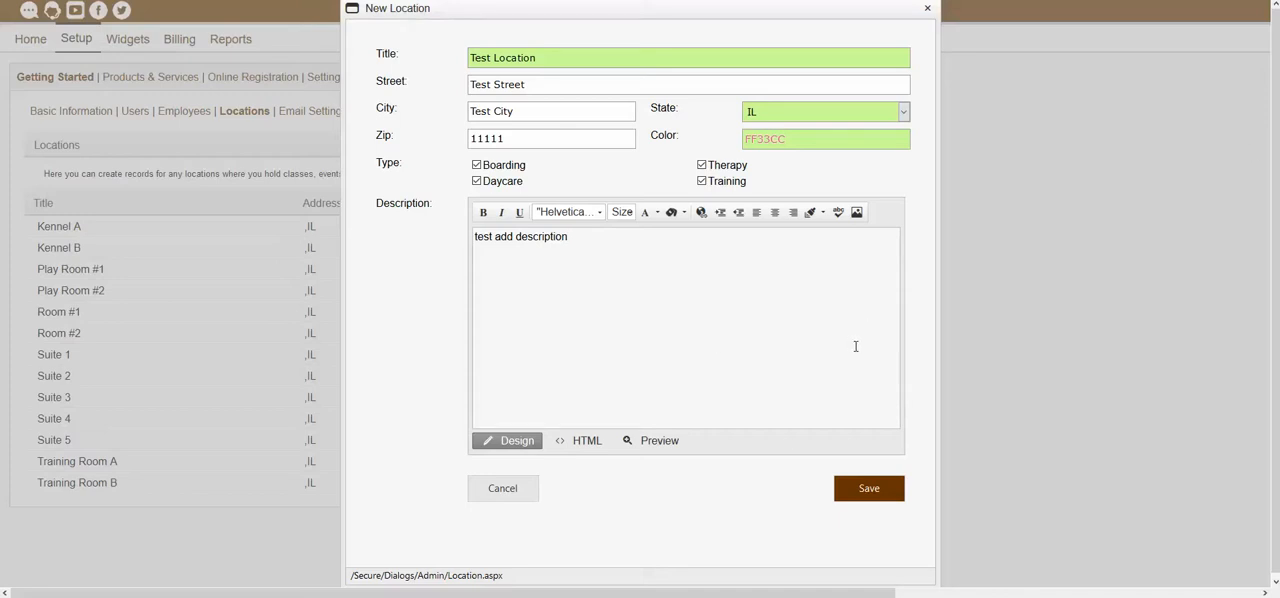
{"action": "left_click", "coordinate": [873, 488]}
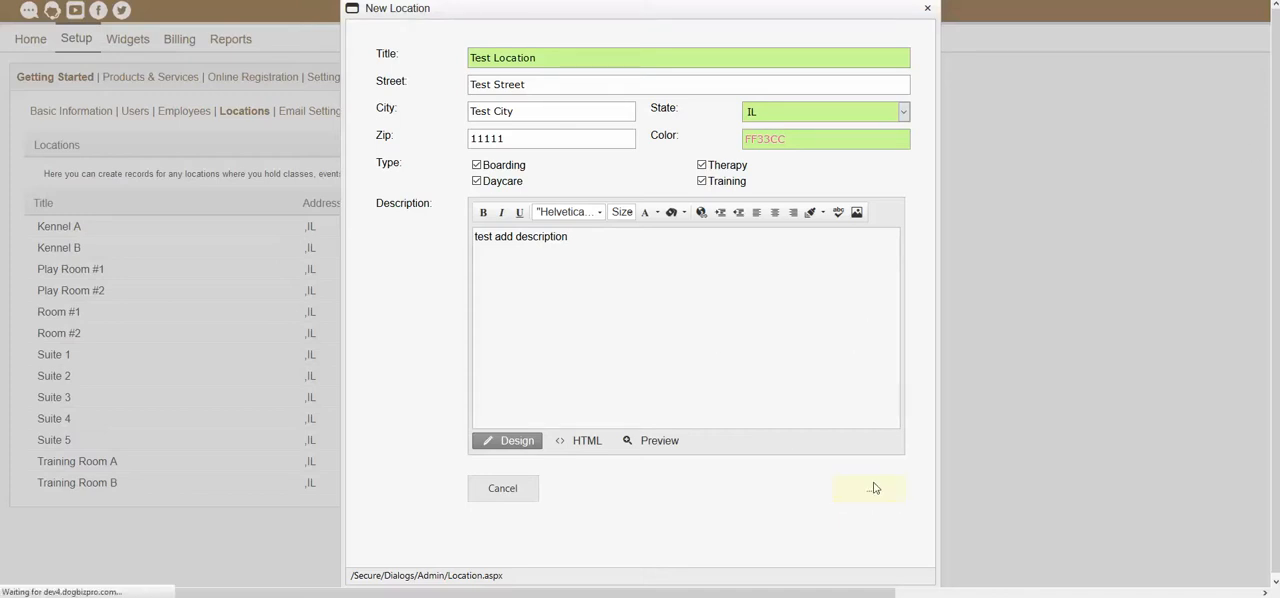